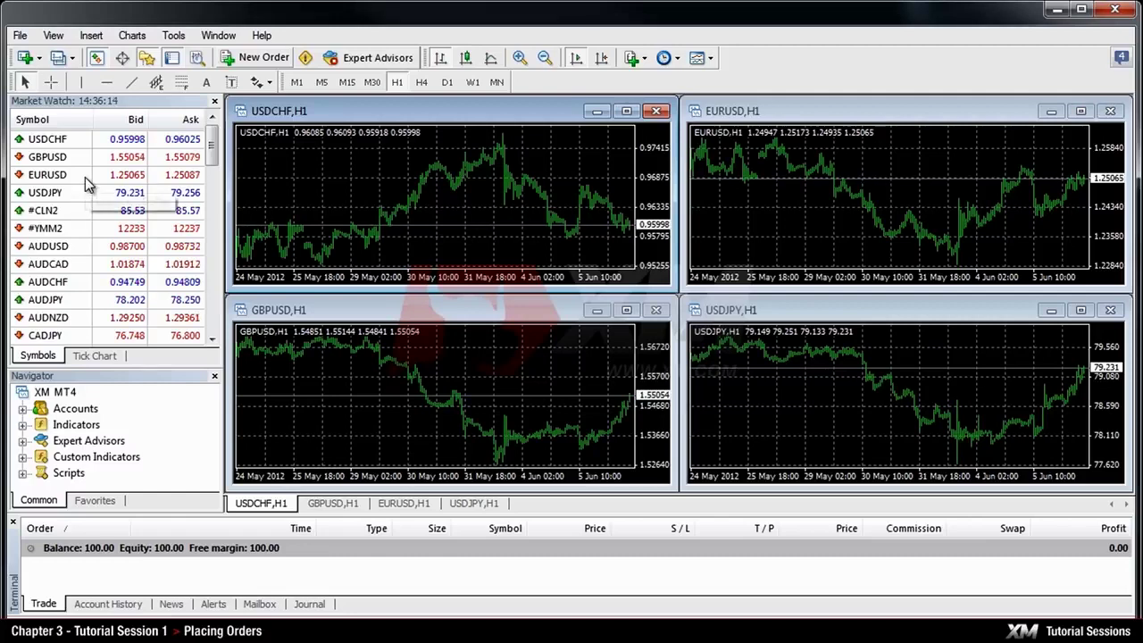
# - Open the EURUSD Order window from the quotes list and from the New Order button, closing it each time
pyautogui.click(85, 177)
pyautogui.doubleClick(85, 177)
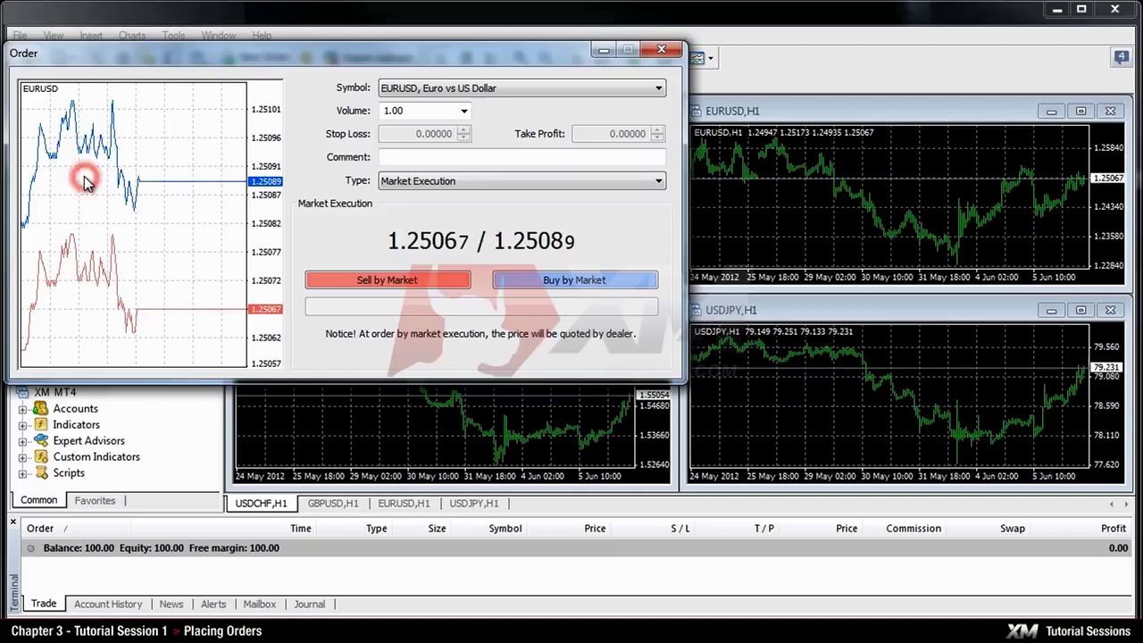
pyautogui.click(657, 49)
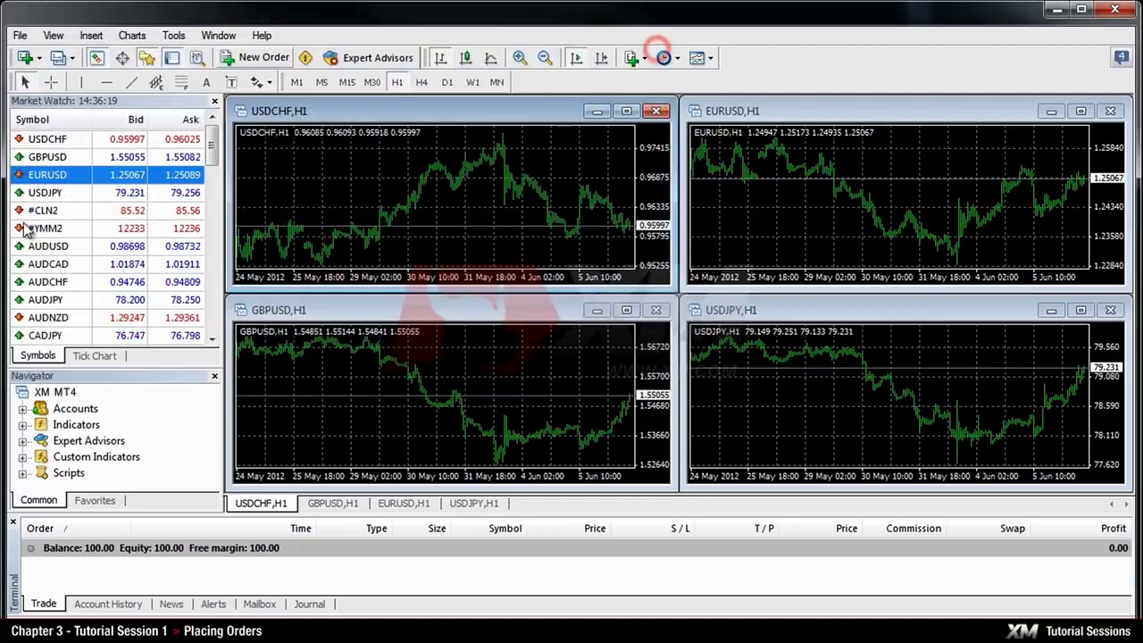
pyautogui.click(274, 70)
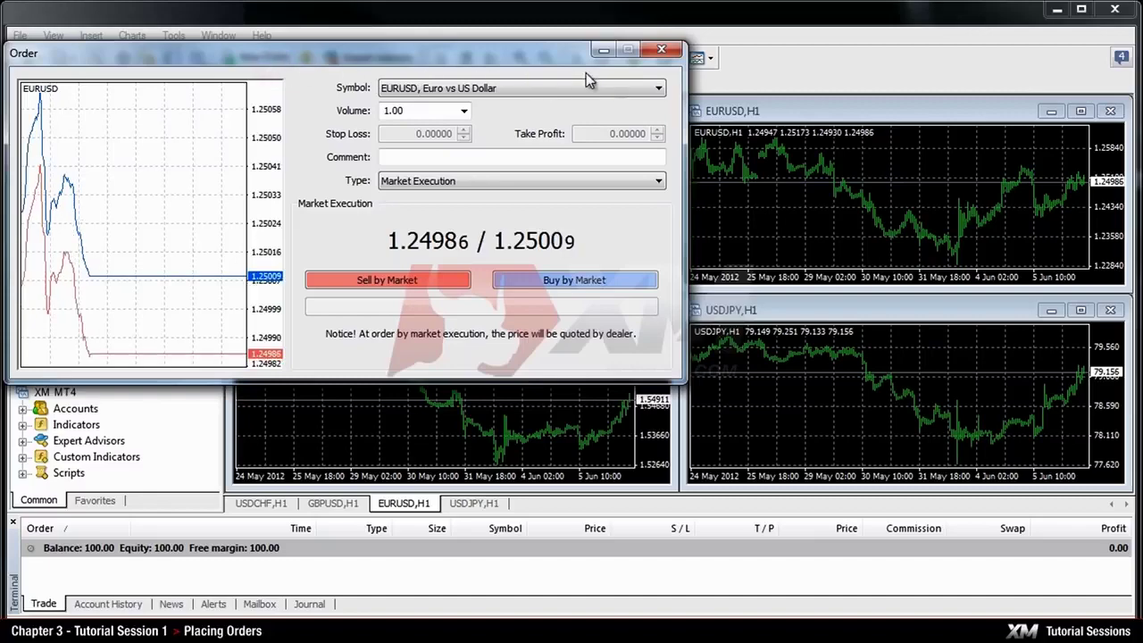
pyautogui.click(665, 54)
# - Open the Order window from the chart's Trading submenu, close it, then reopen it via Tools > New Order
pyautogui.rightClick(812, 145)
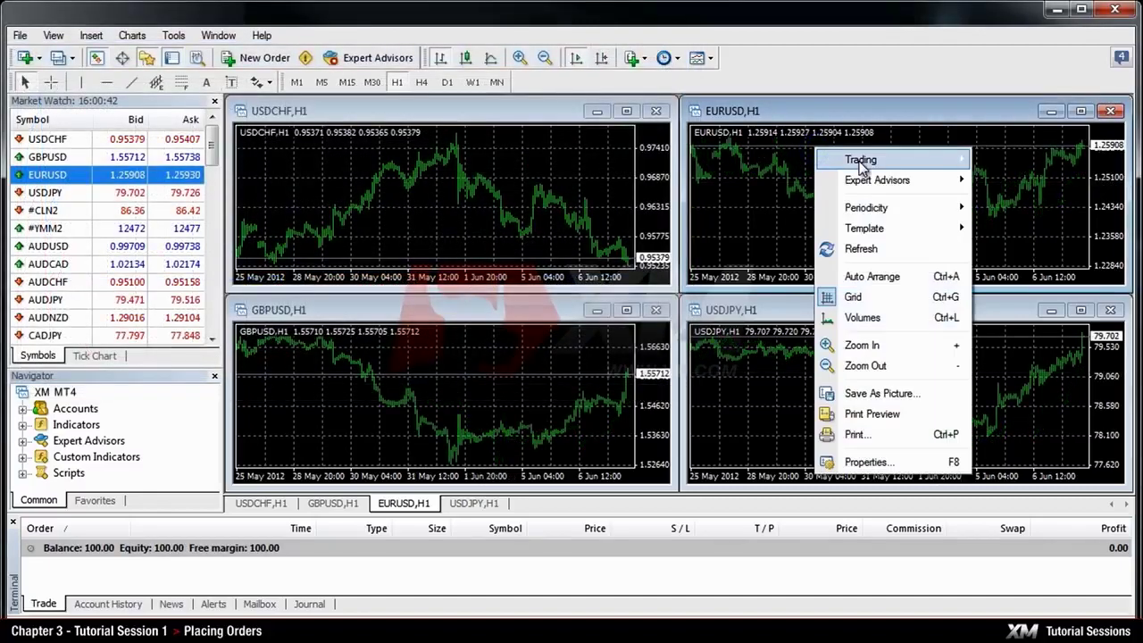
pyautogui.moveTo(893, 159)
pyautogui.click(1022, 162)
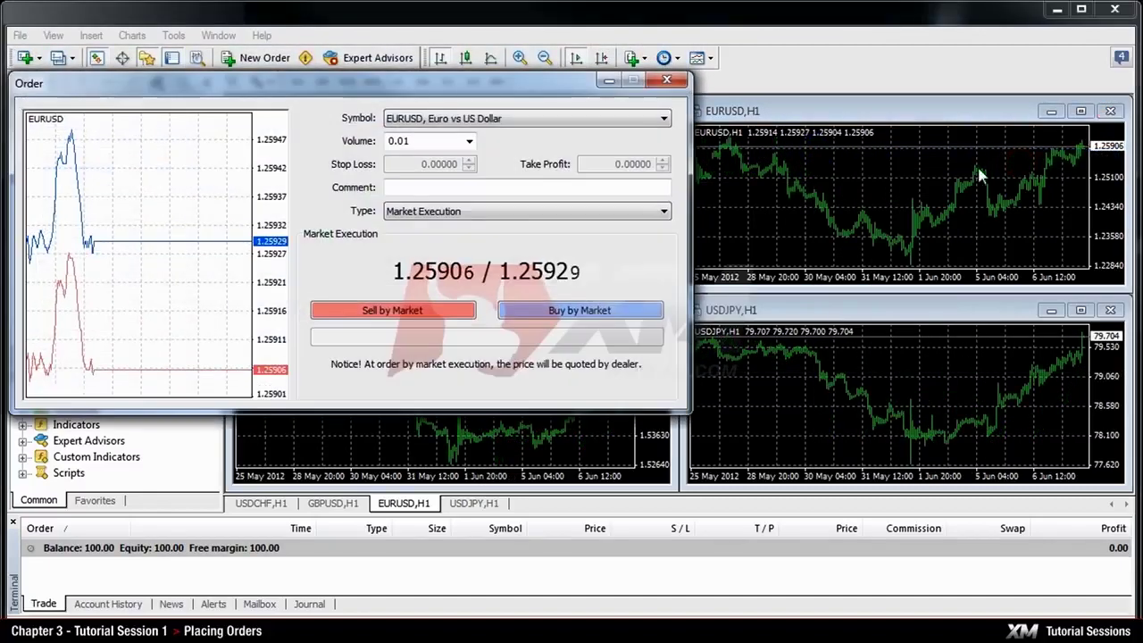
pyautogui.click(669, 83)
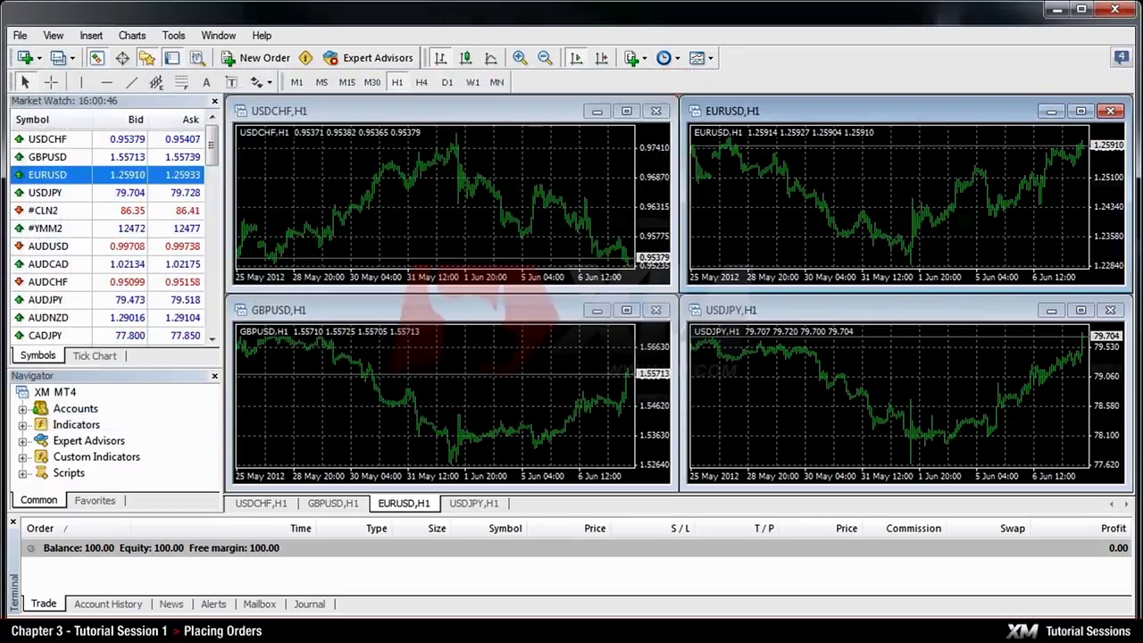
pyautogui.click(173, 35)
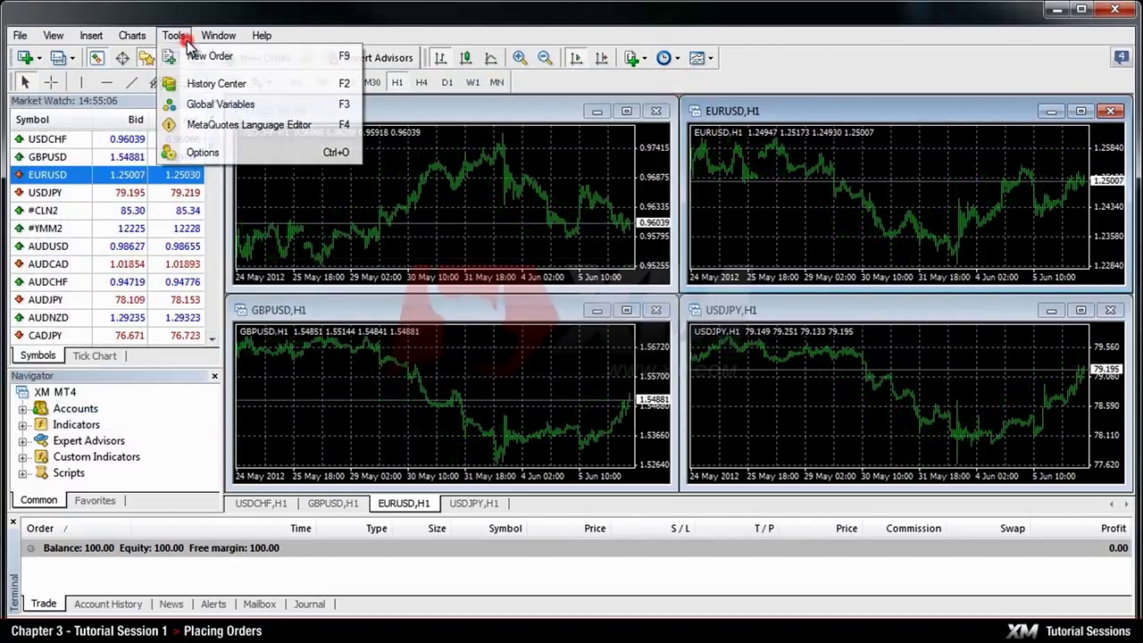
pyautogui.click(332, 57)
# - Close the EURUSD Order window
pyautogui.click(661, 51)
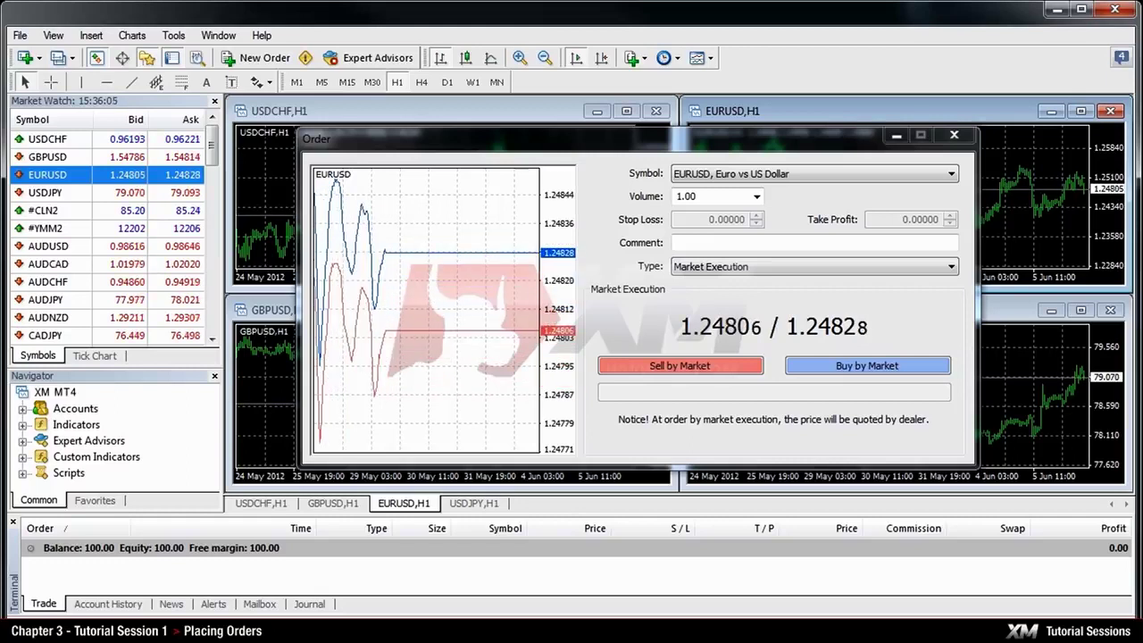
# - Try entering 0.99 in the Volume field, then choose 0.01 lots from the Volume list
pyautogui.click(757, 197)
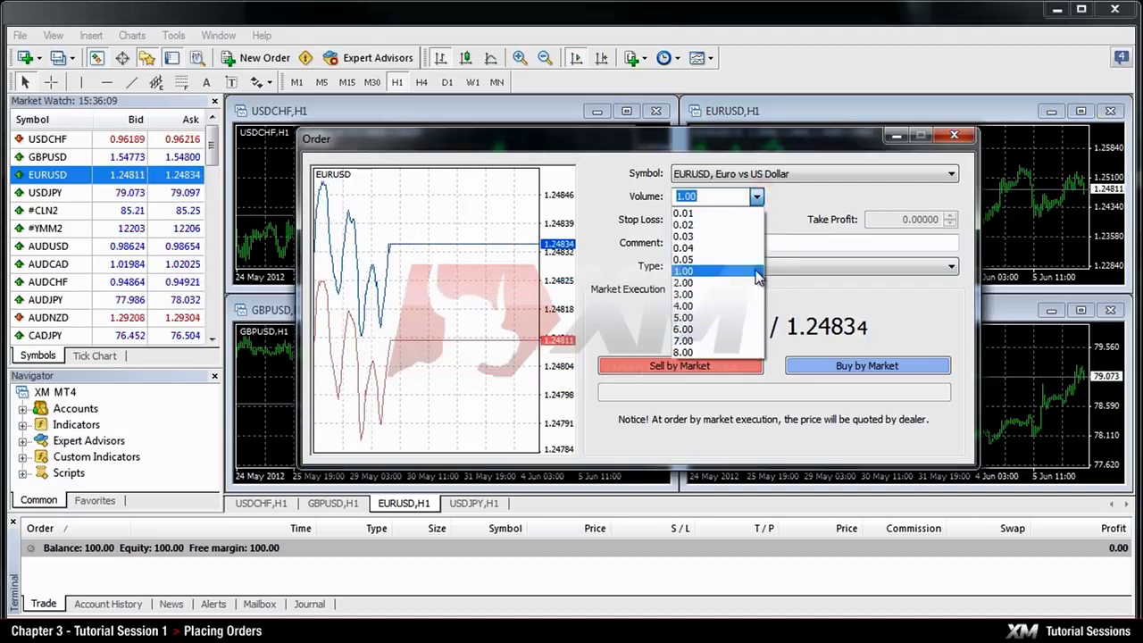
pyautogui.click(756, 196)
pyautogui.click(741, 200)
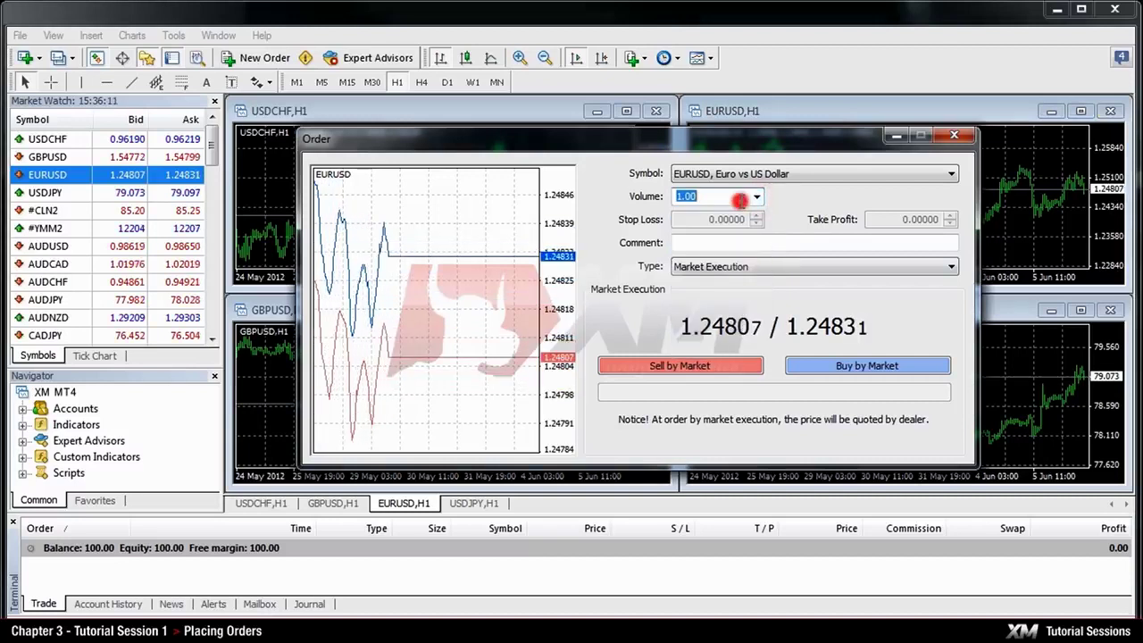
pyautogui.press('BackSpace')
pyautogui.press('BackSpace')
pyautogui.press('BackSpace')
pyautogui.press('BackSpace')
pyautogui.write('0.9')
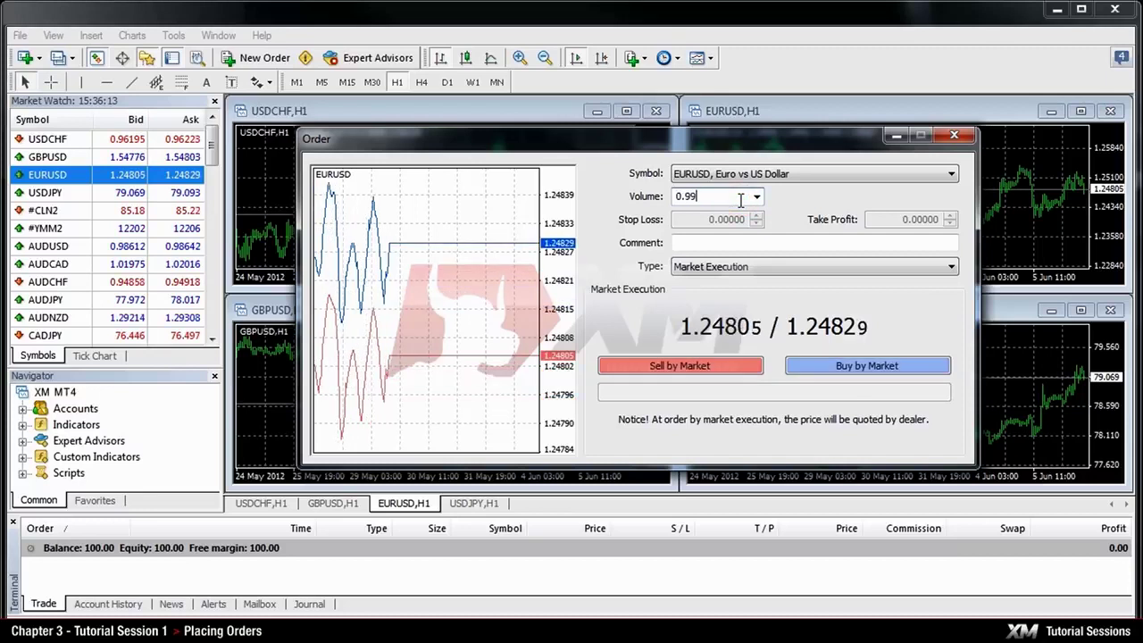
pyautogui.write('9')
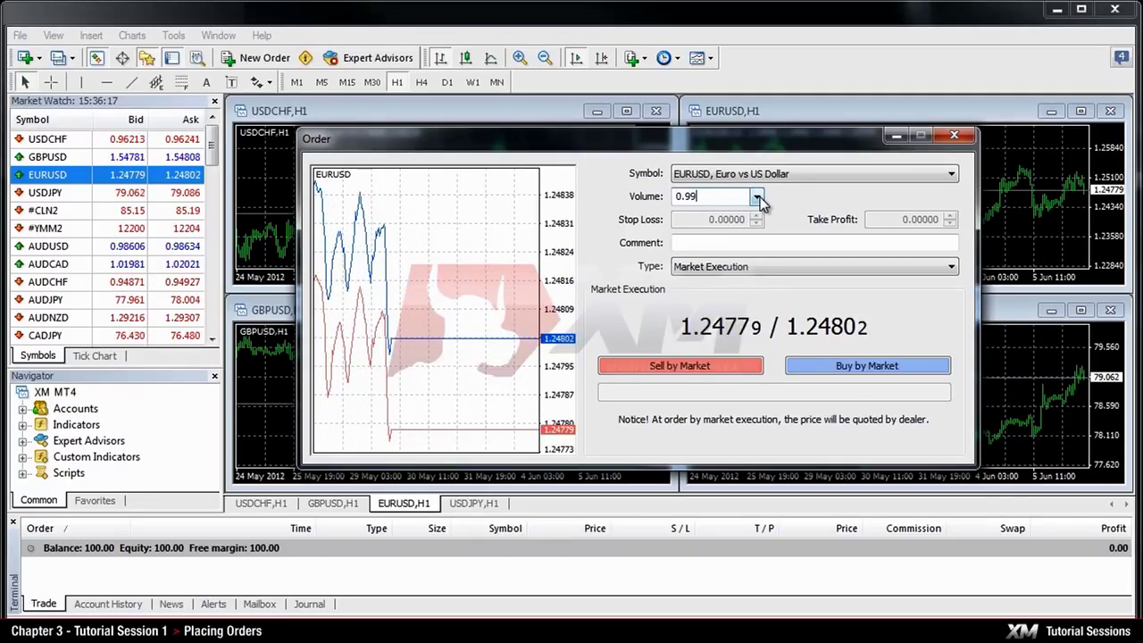
pyautogui.click(758, 199)
pyautogui.click(758, 207)
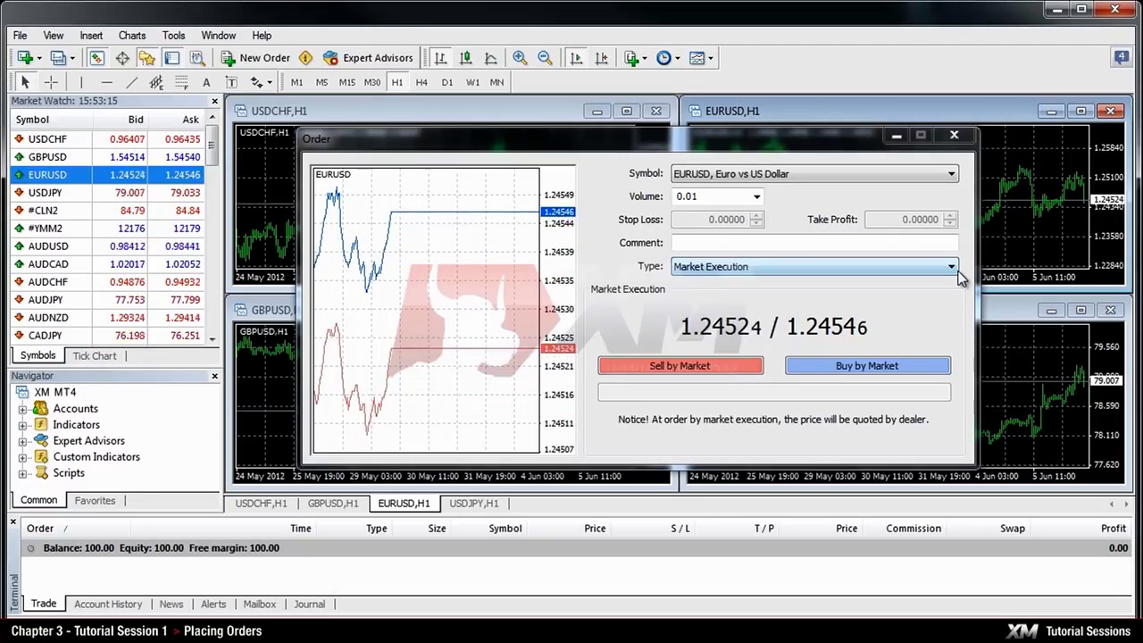
pyautogui.click(958, 273)
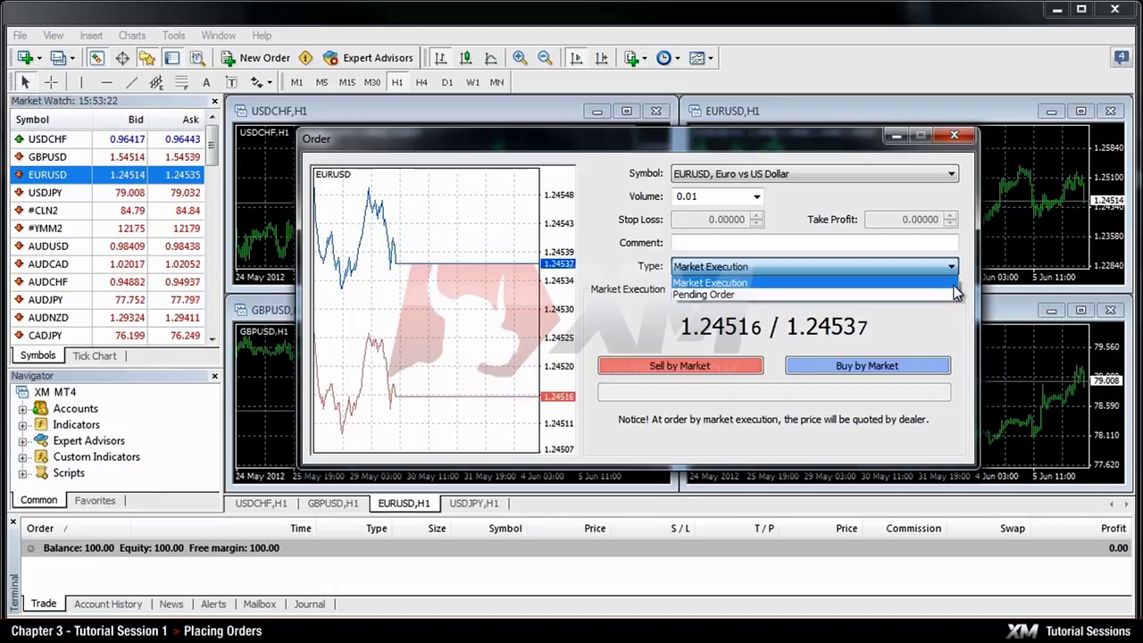
pyautogui.click(954, 284)
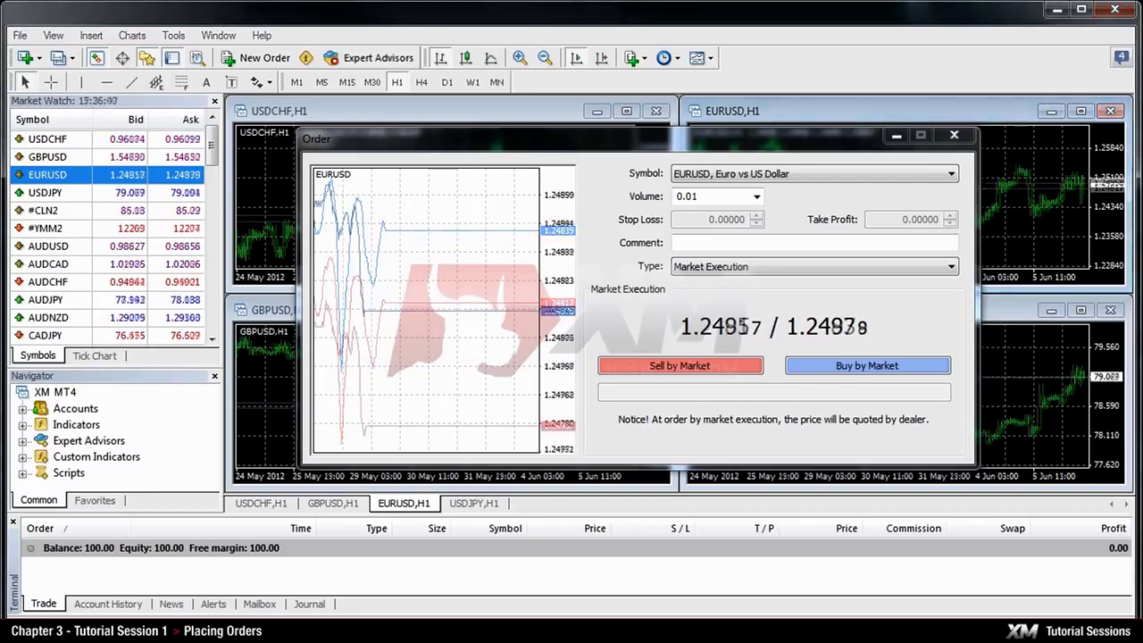
# - Buy 0.01 lot of EURUSD by market and acknowledge the successful order
pyautogui.click(923, 368)
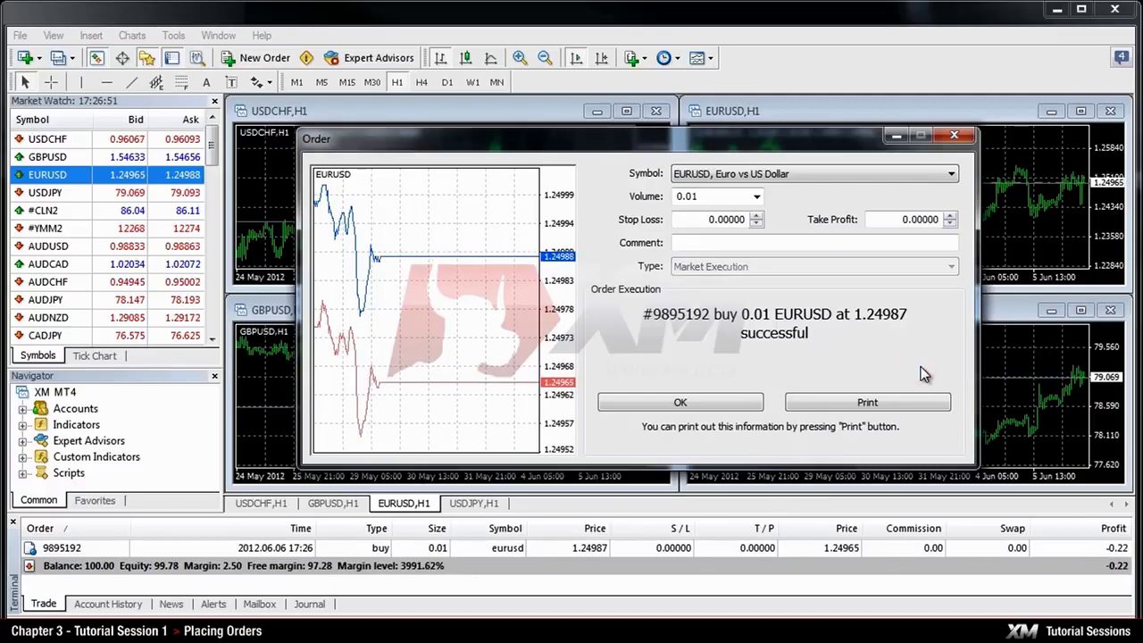
pyautogui.click(703, 399)
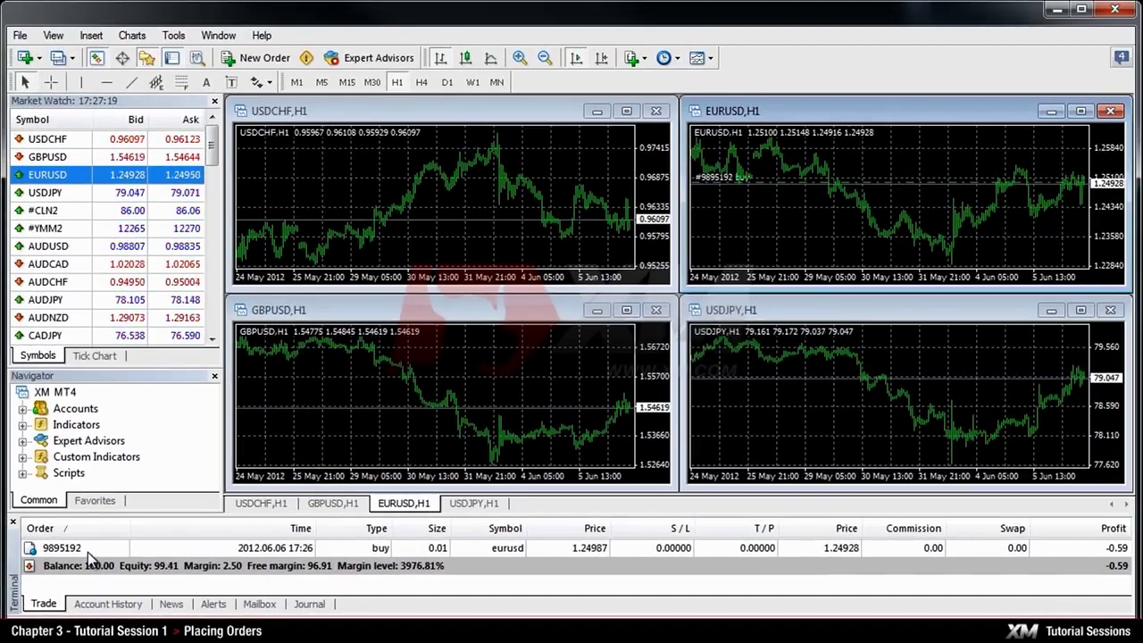
# - Close the first EURUSD buy position at market from the Trade list
pyautogui.doubleClick(88, 549)
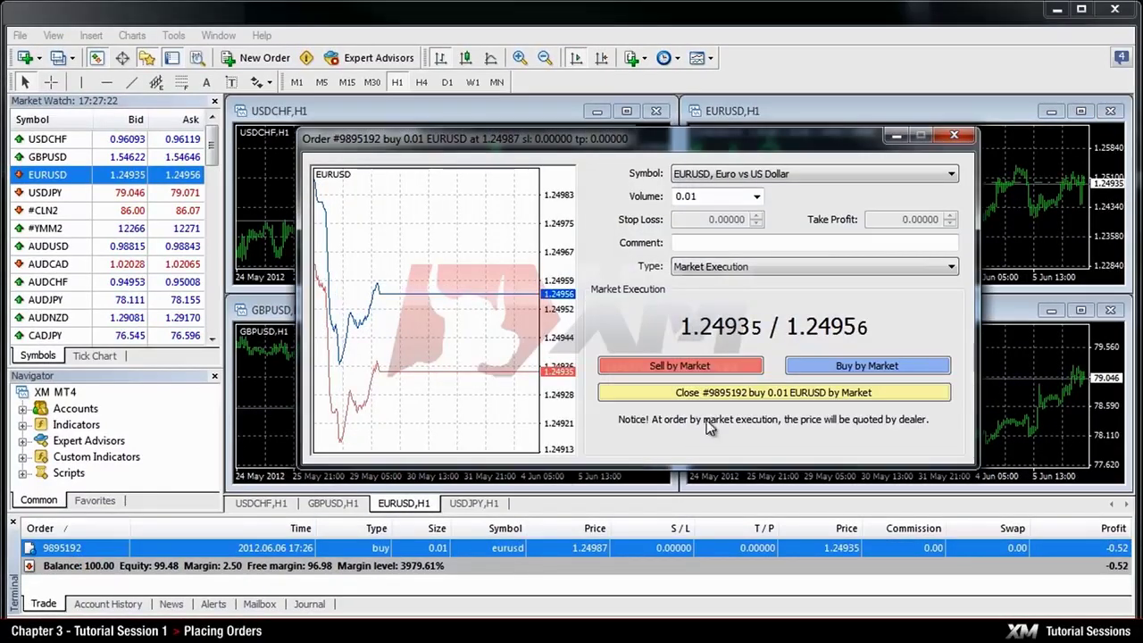
pyautogui.click(761, 395)
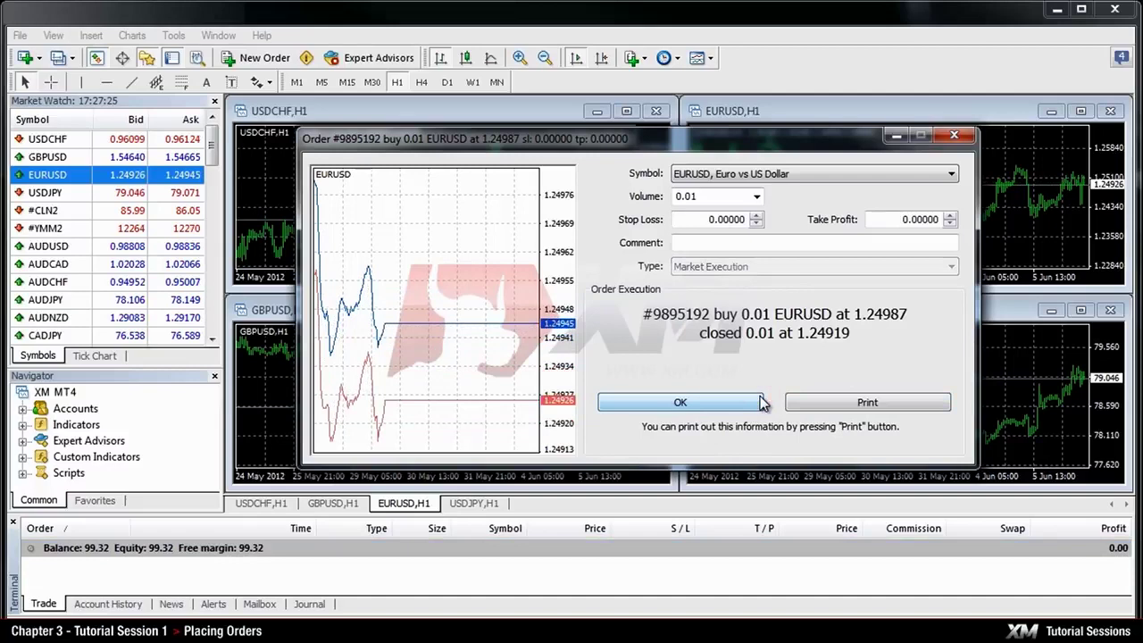
pyautogui.click(762, 403)
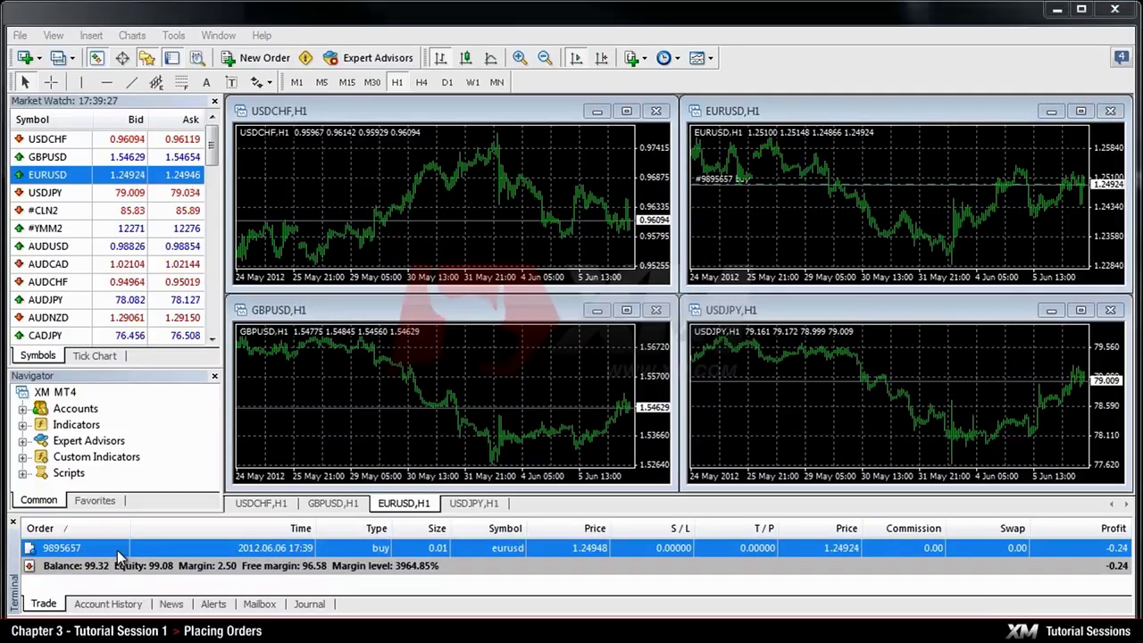
# - Close the remaining EURUSD buy at market with Close Order, leaving no open trades
pyautogui.rightClick(116, 547)
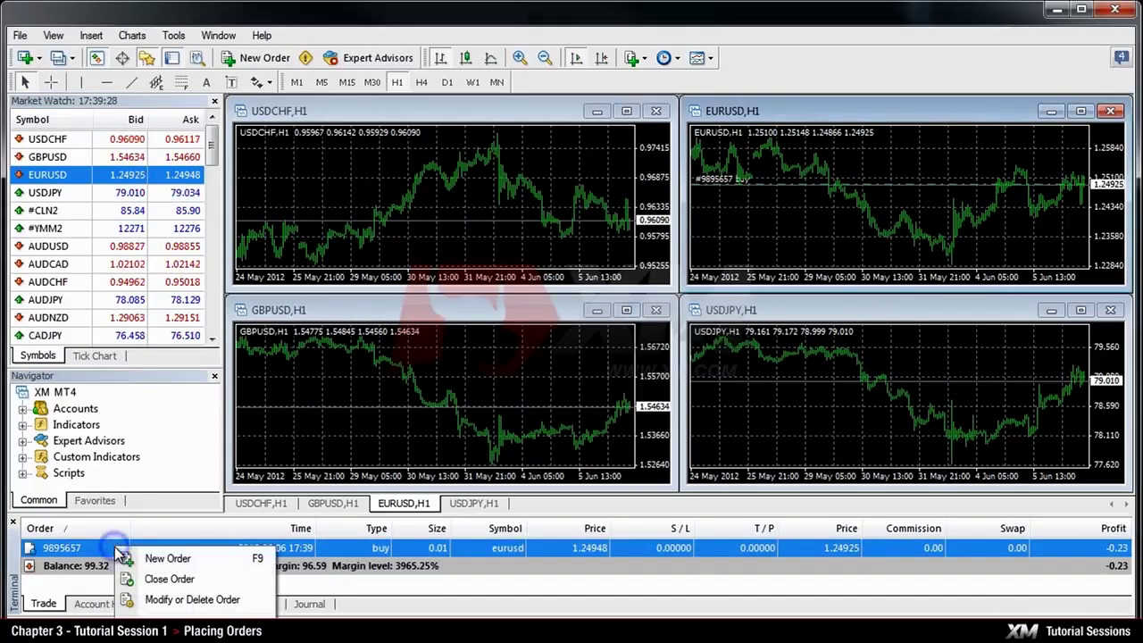
pyautogui.click(261, 583)
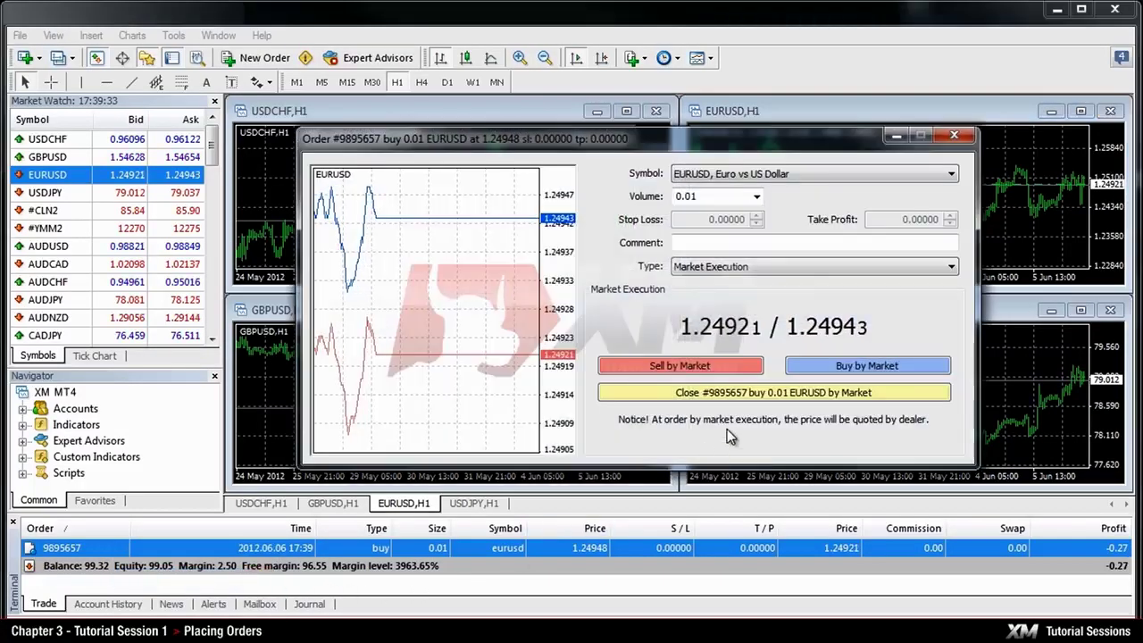
pyautogui.click(770, 399)
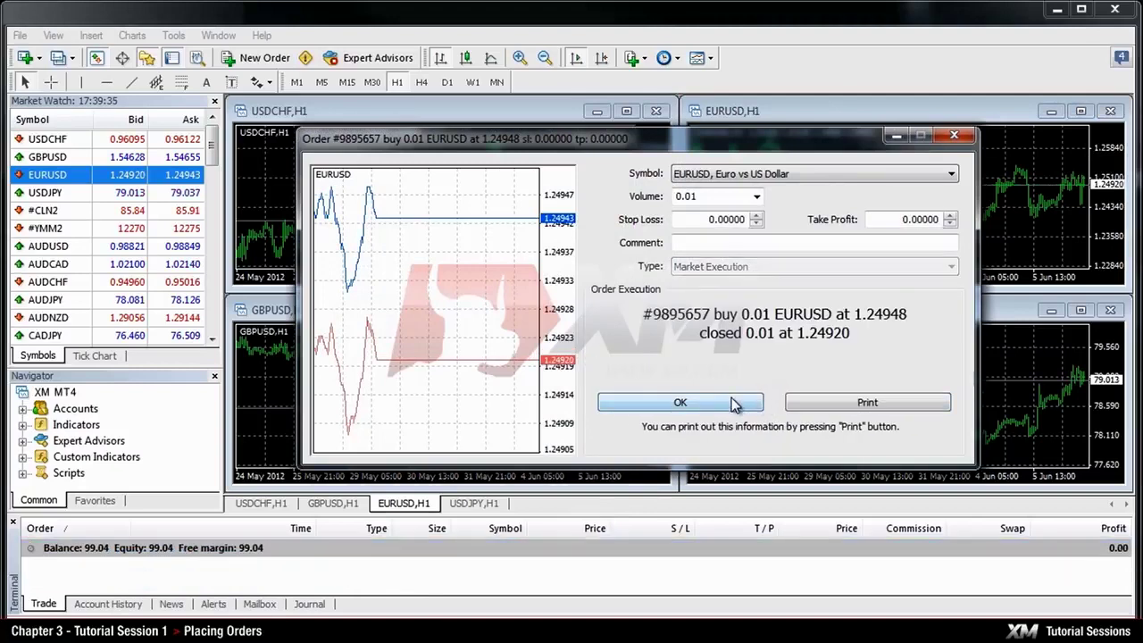
pyautogui.click(725, 402)
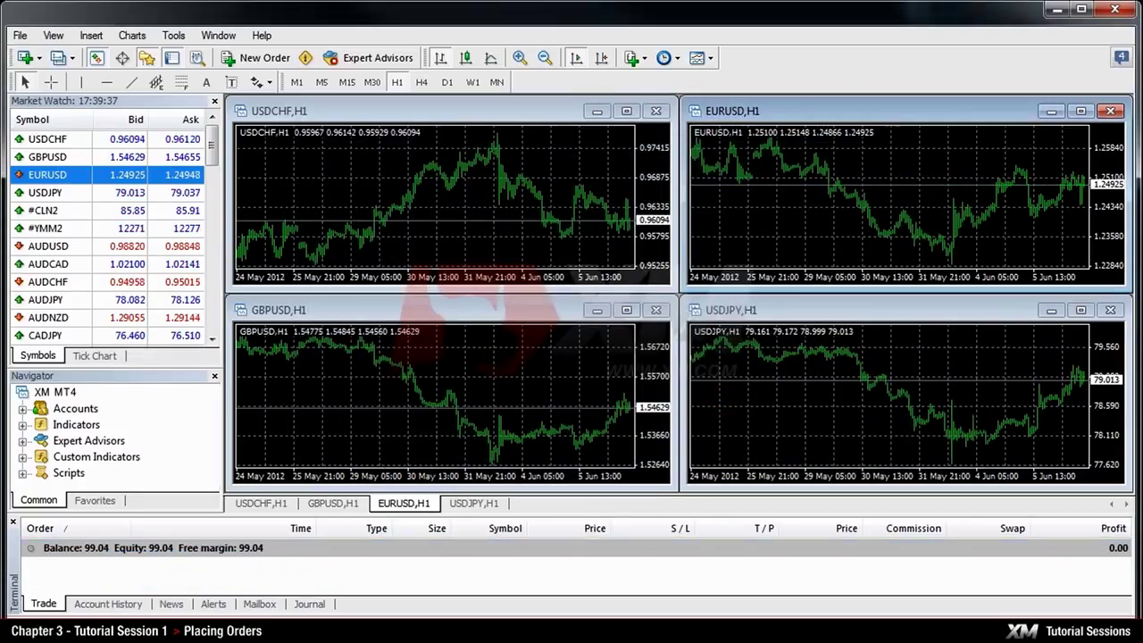